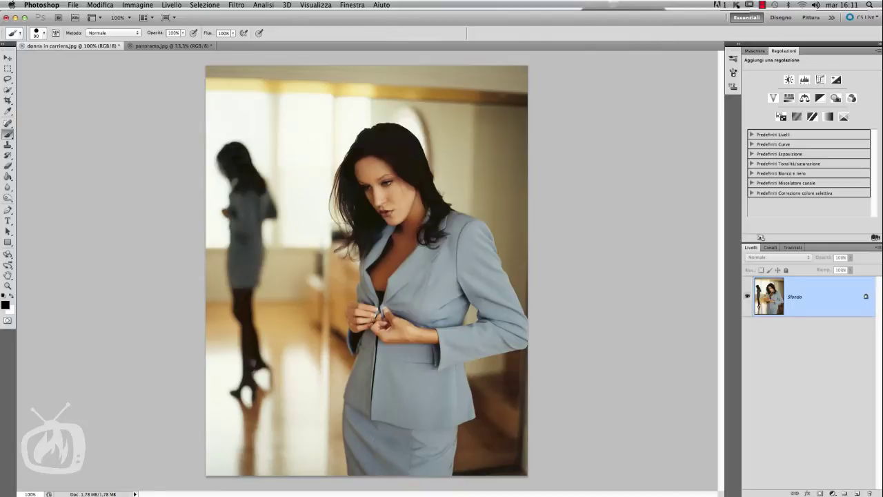
- Lasso-select the woman's outline around her hair, jacket, sleeve and skirt
left_click(8, 79)
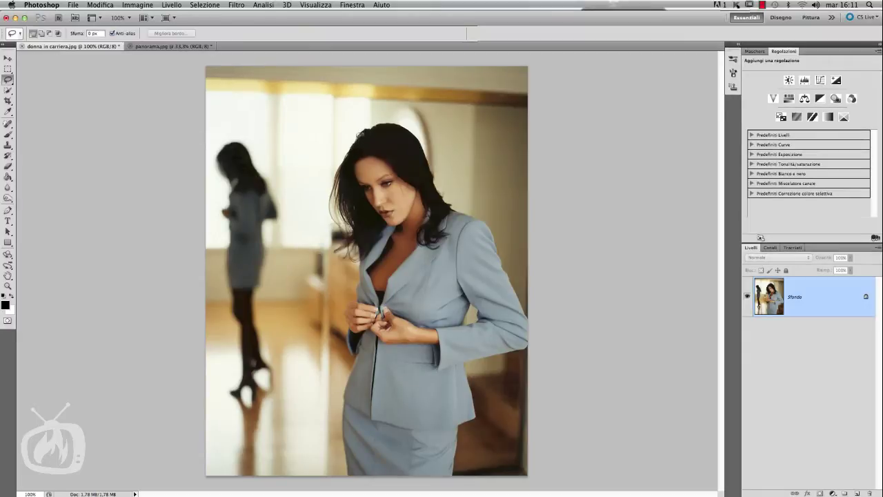
left_click_drag(335, 186, 359, 264)
mouse_move(346, 308)
left_mouse_down()
mouse_move(357, 352)
mouse_move(342, 435)
left_mouse_up()
left_click_drag(450, 476, 455, 423)
left_click_drag(462, 371, 489, 352)
left_click_drag(363, 131, 362, 128)
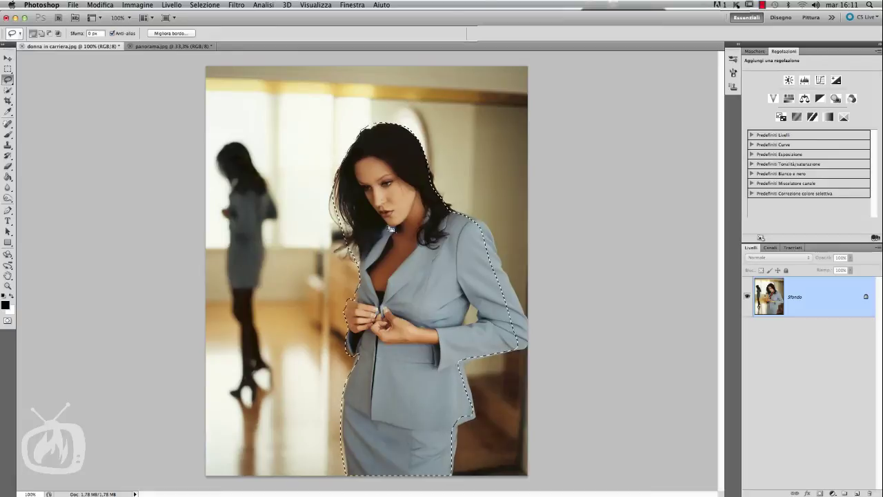
key("v")
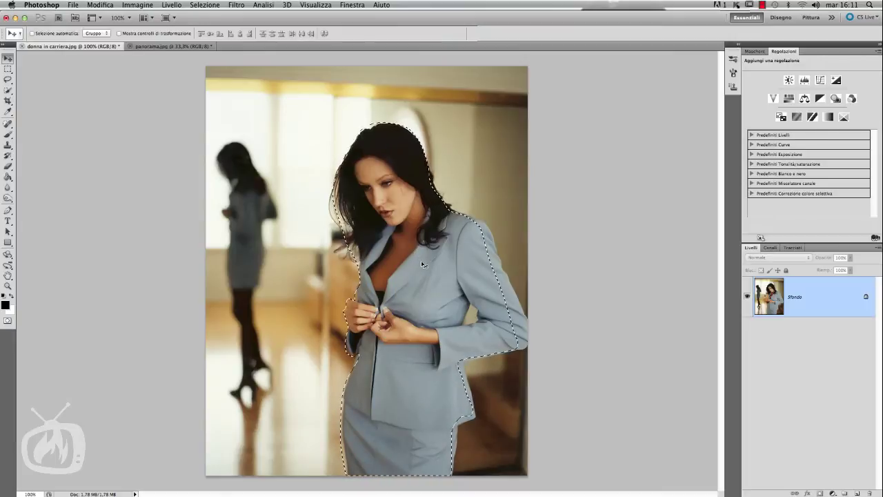
- Drag the woman into panorama.jpg, scale her to about 179% and shift her down-left
mouse_move(422, 264)
left_mouse_down()
mouse_move(189, 66)
mouse_move(185, 48)
mouse_move(361, 195)
left_mouse_up()
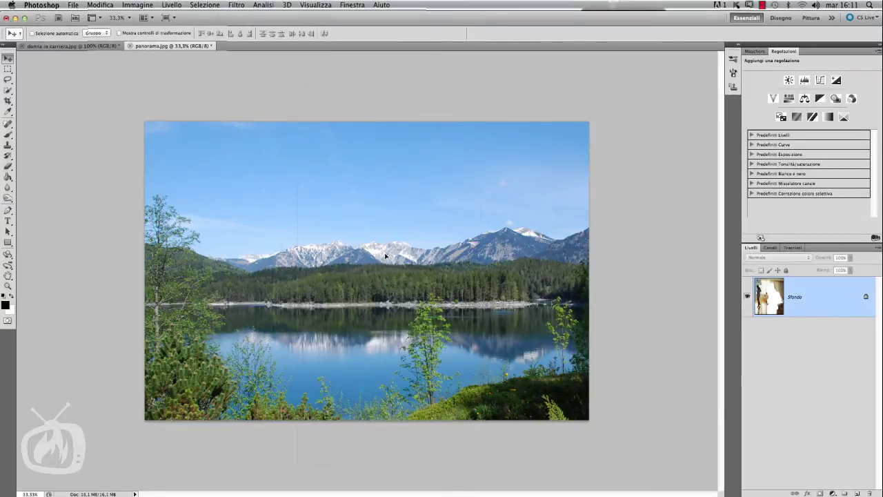
left_click_drag(385, 256, 387, 259)
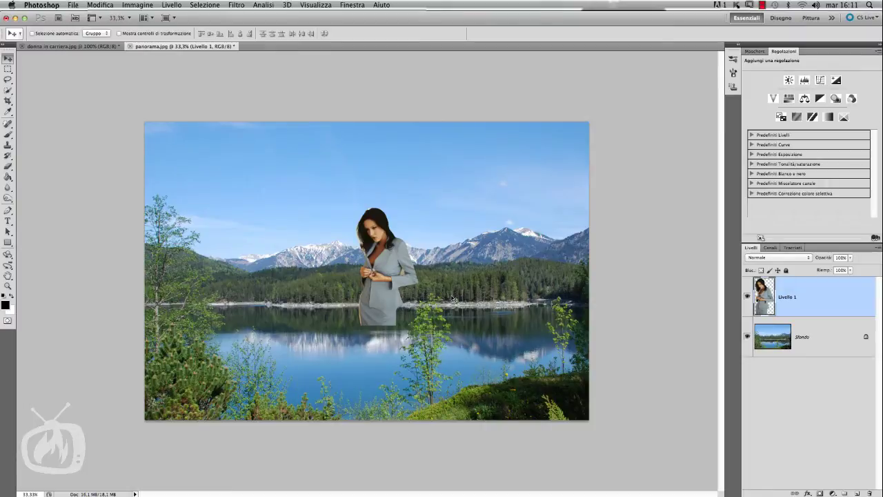
key("ctrl+t")
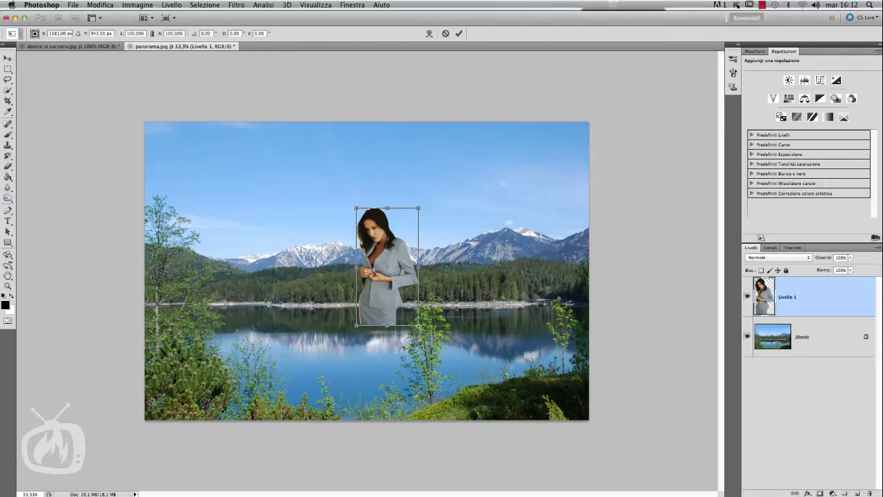
left_click_drag(418, 325, 456, 373)
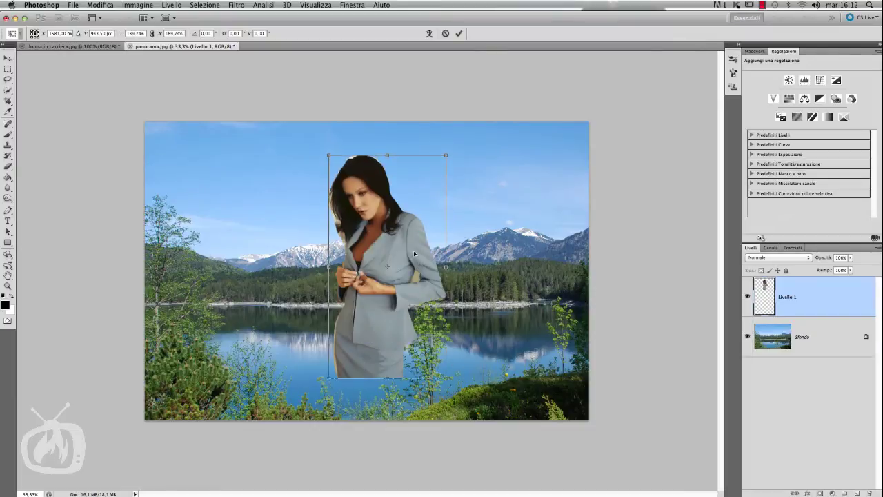
left_click_drag(407, 227, 398, 274)
key("Return")
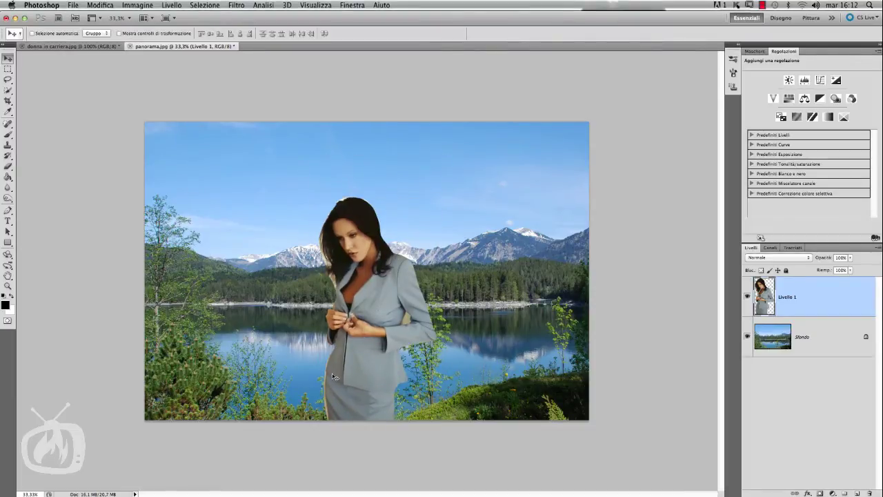
key("super+plus")
- Erase the dark fringe along the woman's back with a soft 13 px eraser
key("super+plus")
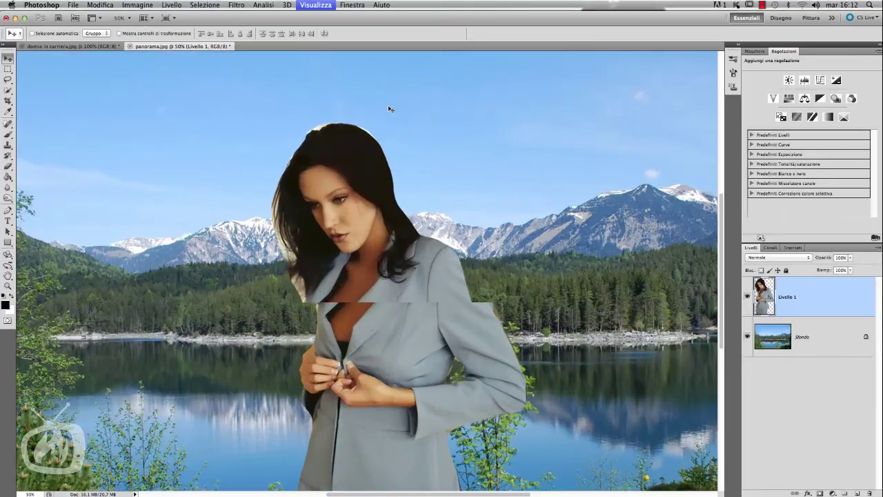
key("super+plus")
scroll(312, 360, "left", 2)
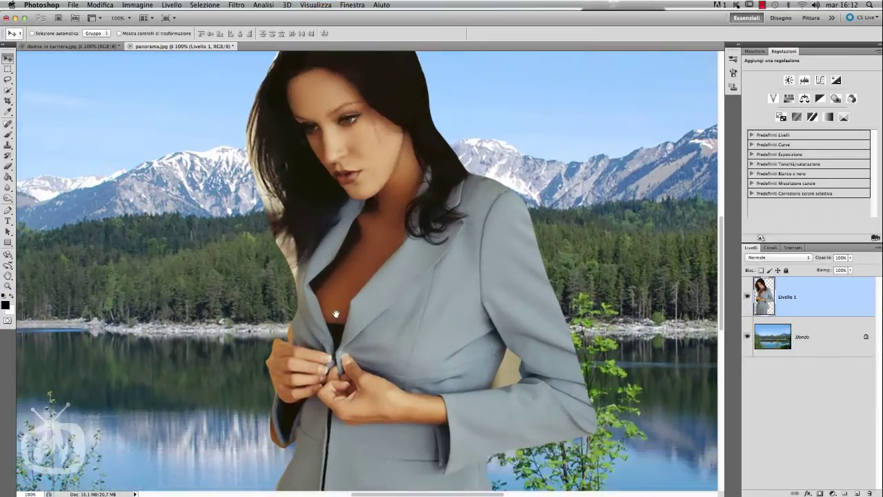
scroll(296, 290, "down", 5)
left_click(8, 166)
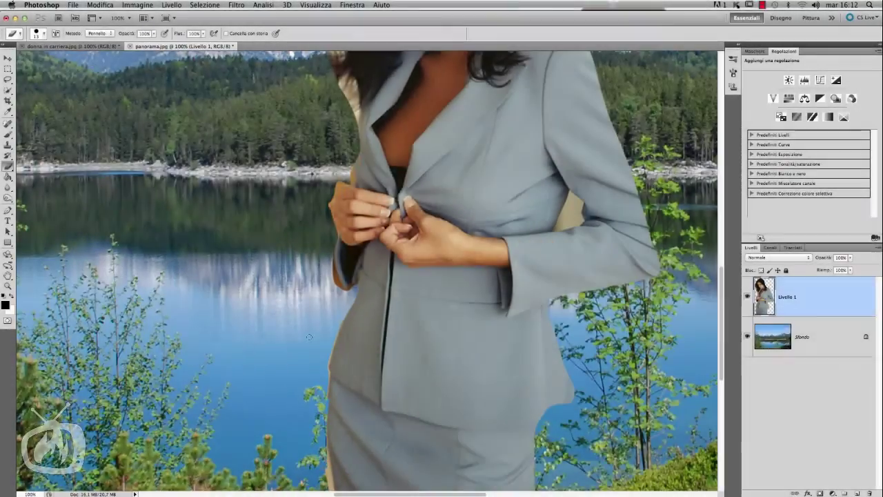
left_click(45, 33)
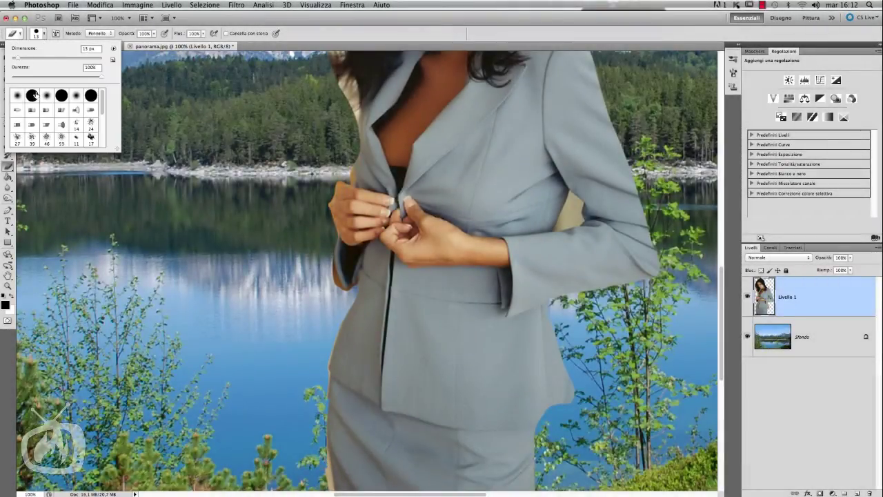
key("Return")
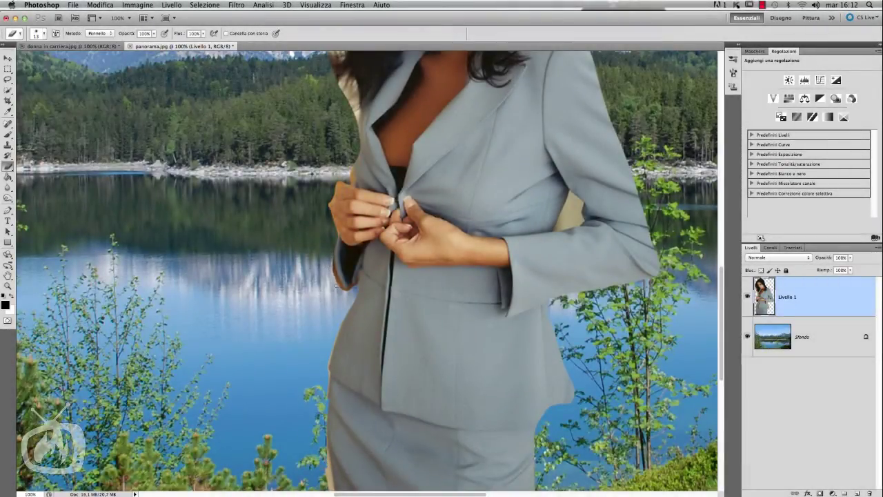
left_click_drag(332, 255, 336, 277)
- Fit the image on screen and delete the Livello 1 woman layer
scroll(488, 314, "up", 5)
scroll(488, 314, "right", 3)
scroll(488, 314, "up", 5)
scroll(488, 314, "right", 3)
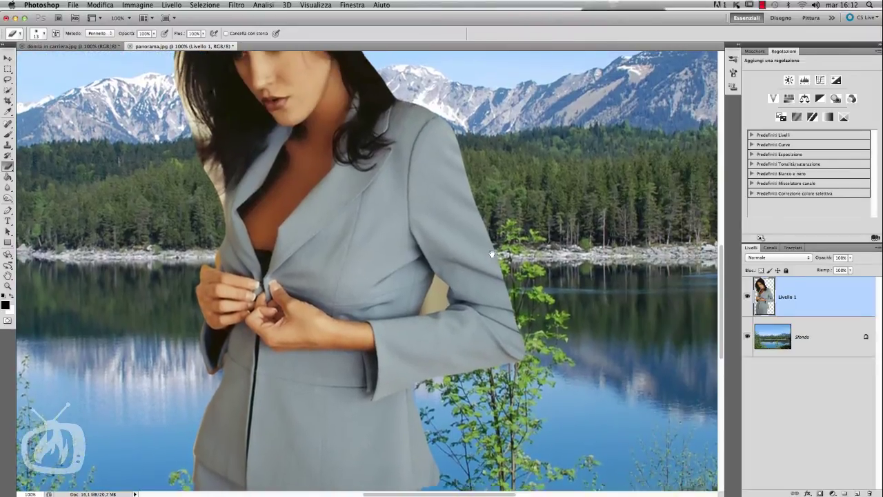
scroll(488, 314, "up", 3)
scroll(488, 314, "right", 2)
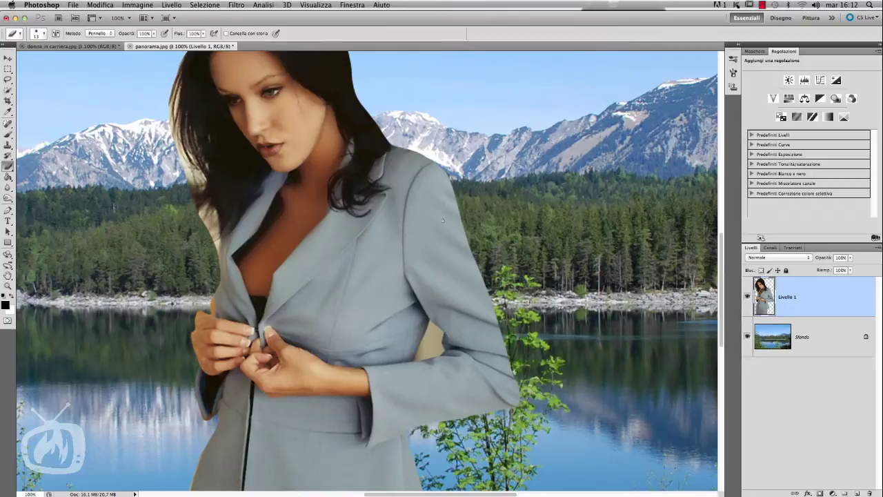
left_click_drag(442, 201, 444, 260)
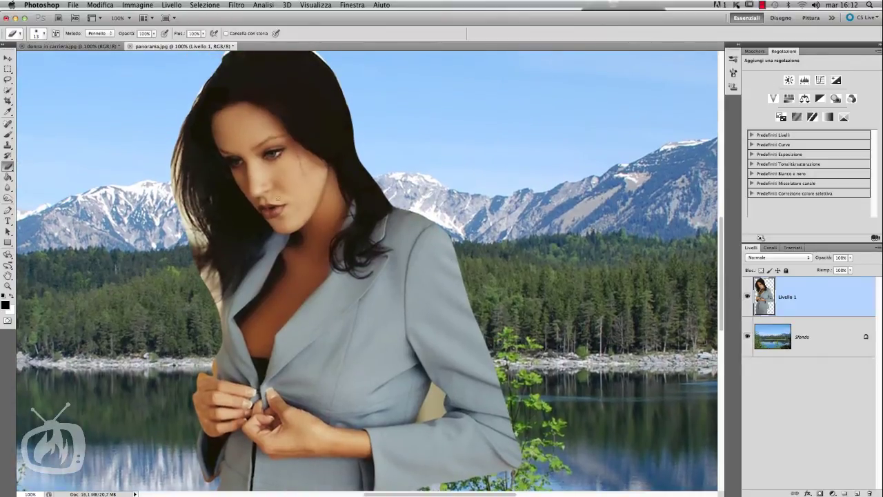
left_click(7, 58)
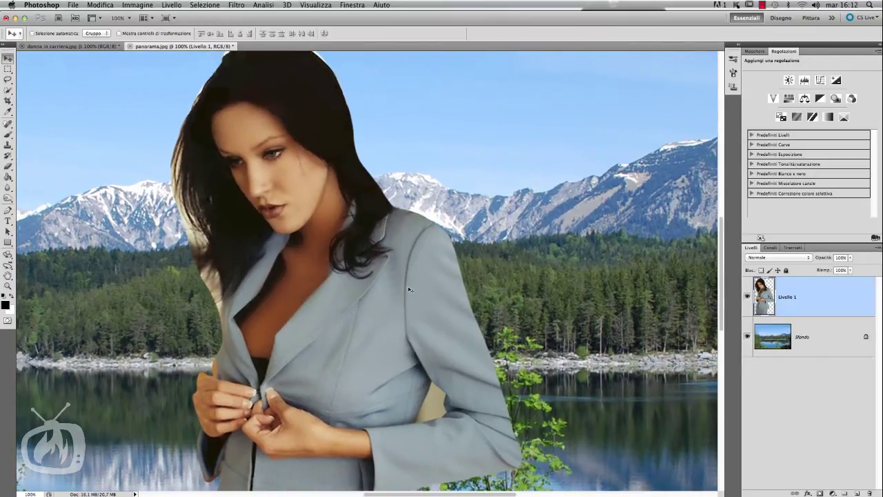
key("super+0")
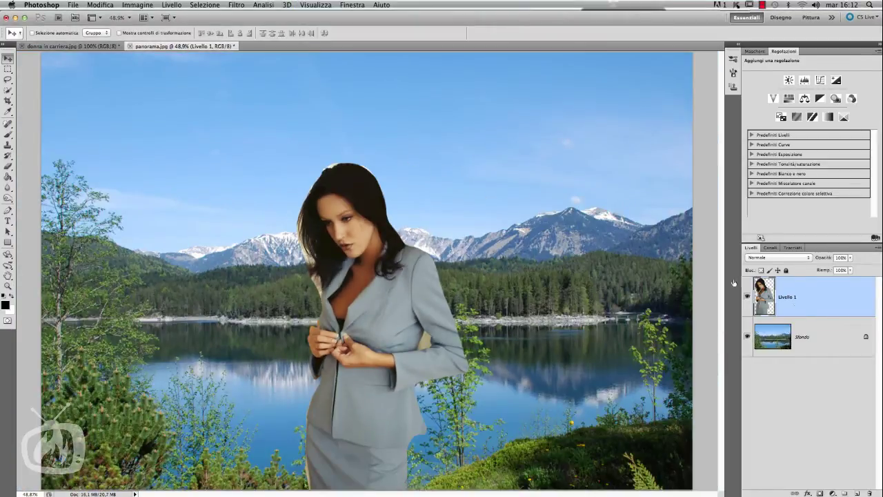
left_click_drag(765, 296, 869, 494)
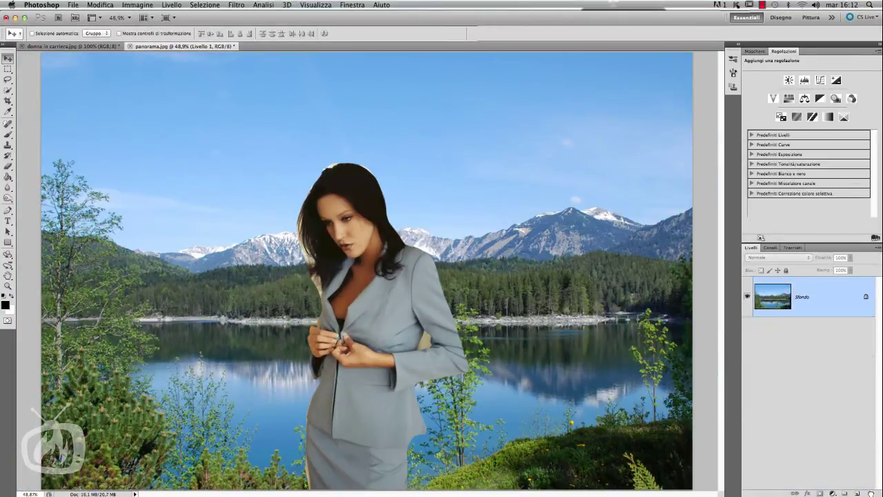
- In donna in carriera.jpg, convert Sfondo to Livello 0 and mask it from the selection
left_click(69, 46)
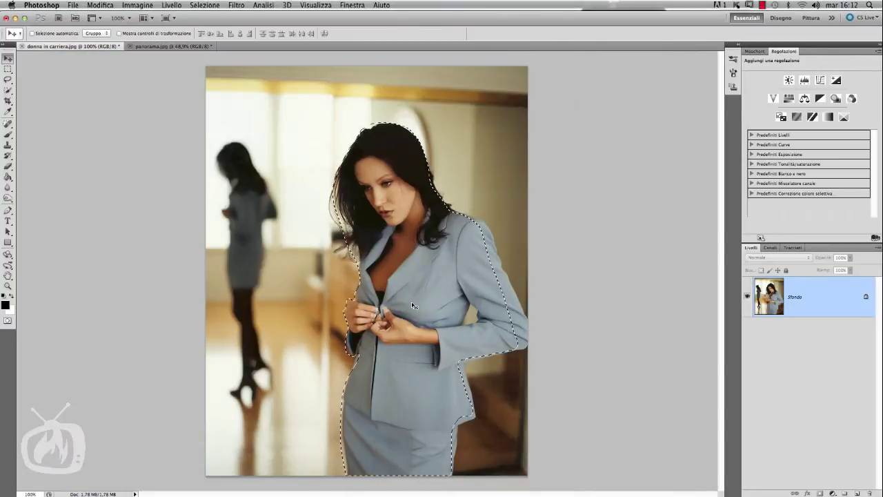
double_click(797, 300)
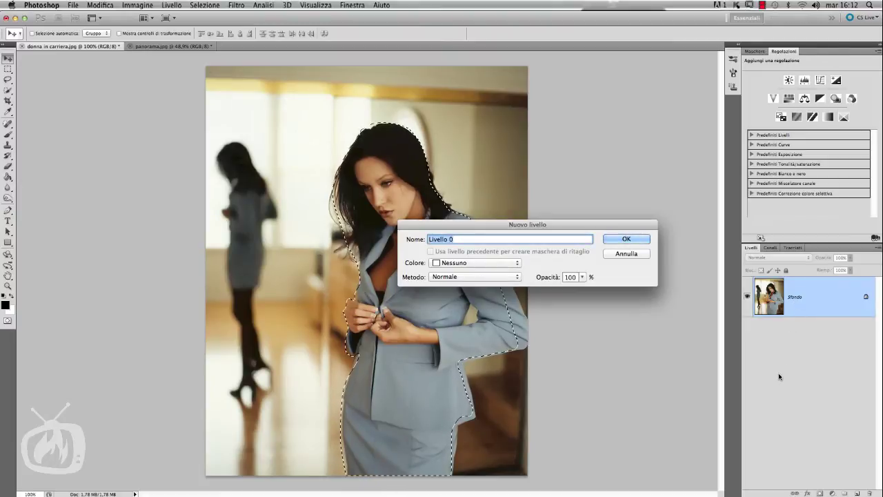
left_click_drag(631, 225, 591, 221)
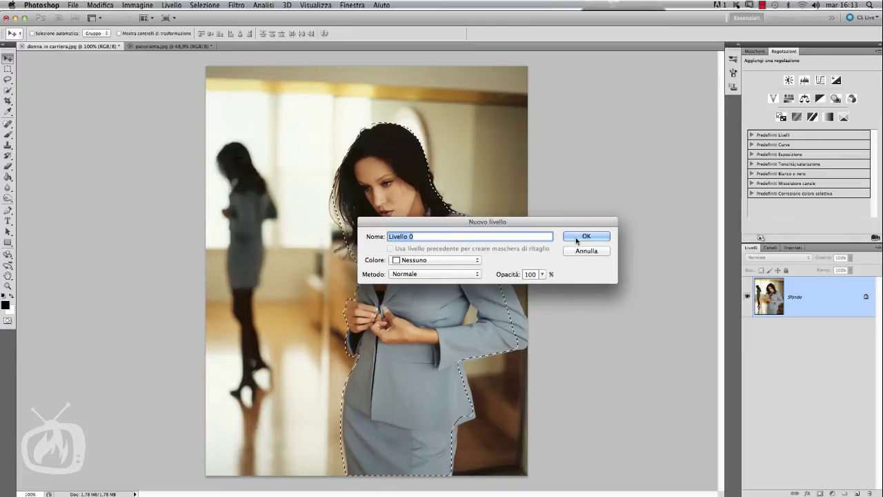
left_click(576, 238)
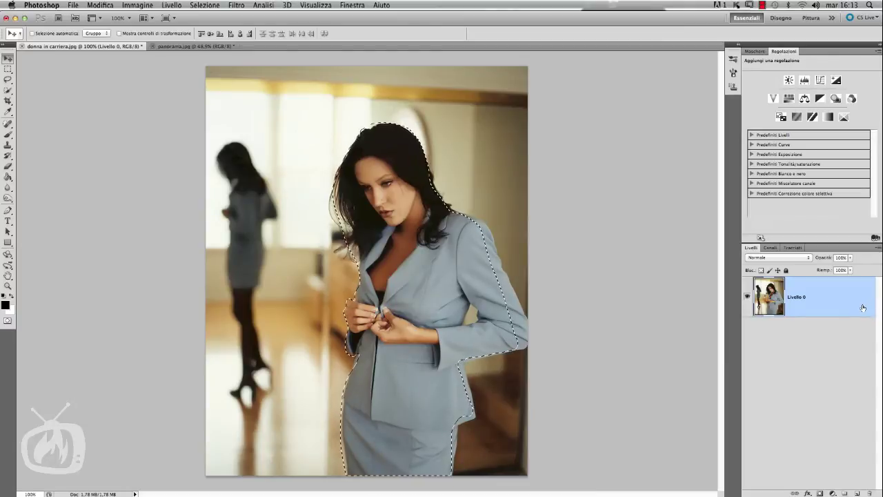
left_click(820, 493)
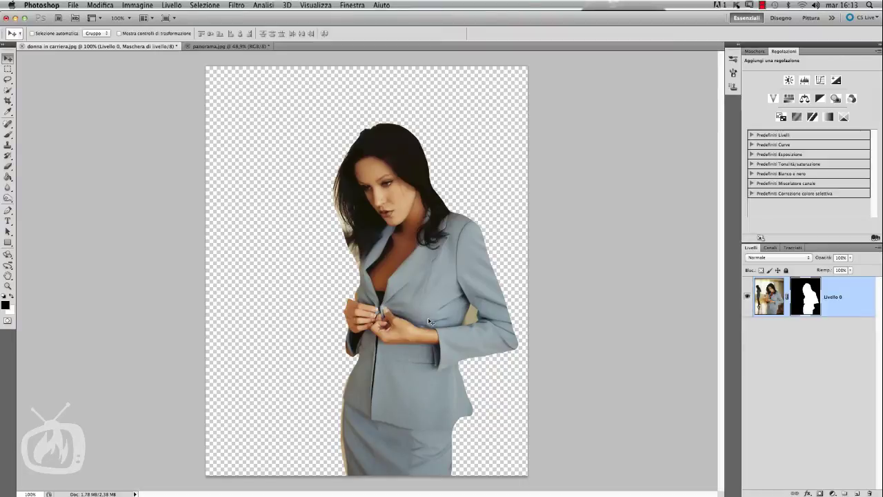
- Drag the masked woman into the panorama as Livello 1, enlarge her and move her lower
left_click_drag(429, 322, 226, 47)
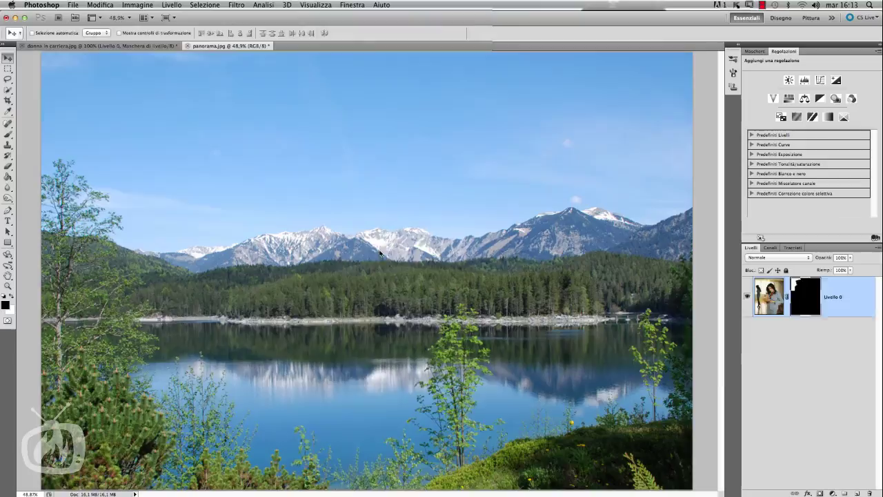
left_click_drag(227, 47, 378, 250)
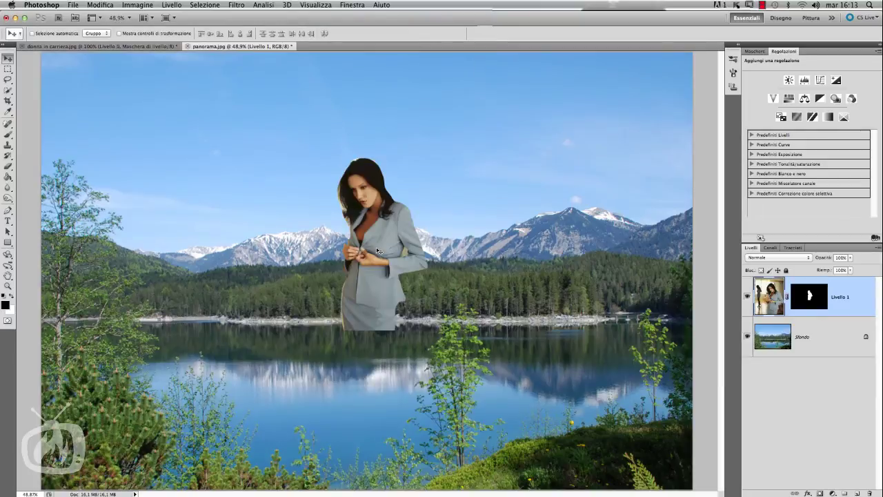
key("ctrl+t")
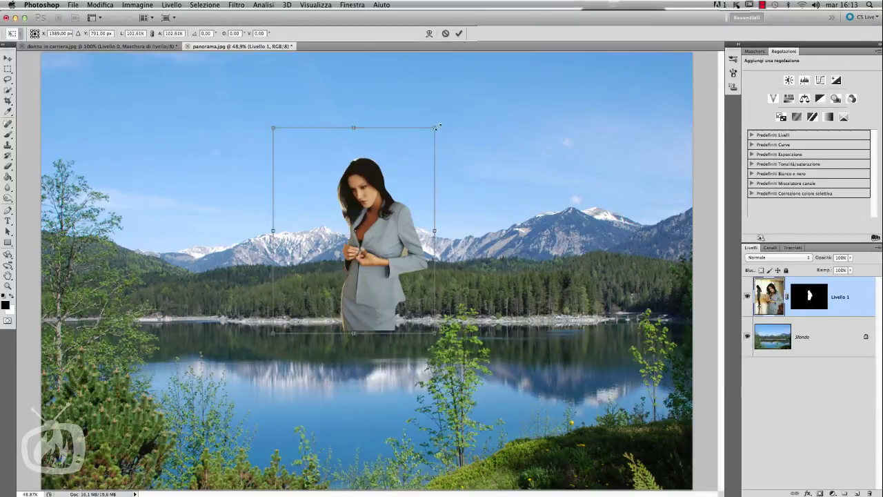
left_click_drag(432, 131, 486, 60)
key("Return")
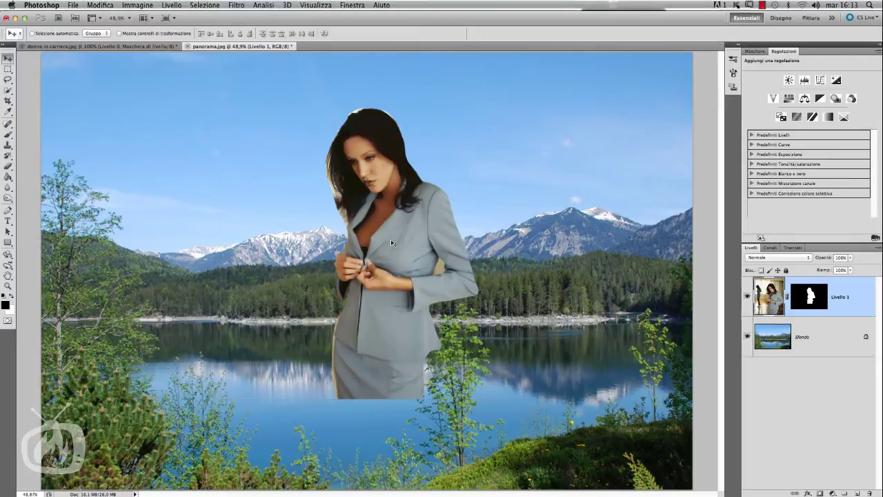
left_click_drag(389, 228, 391, 285)
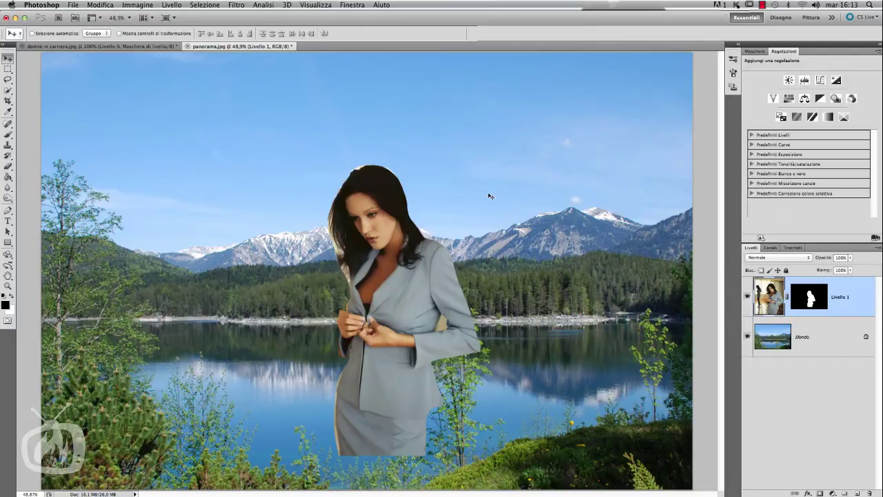
- Zoom to 100% on the woman and select the Brush tool
key("super+plus")
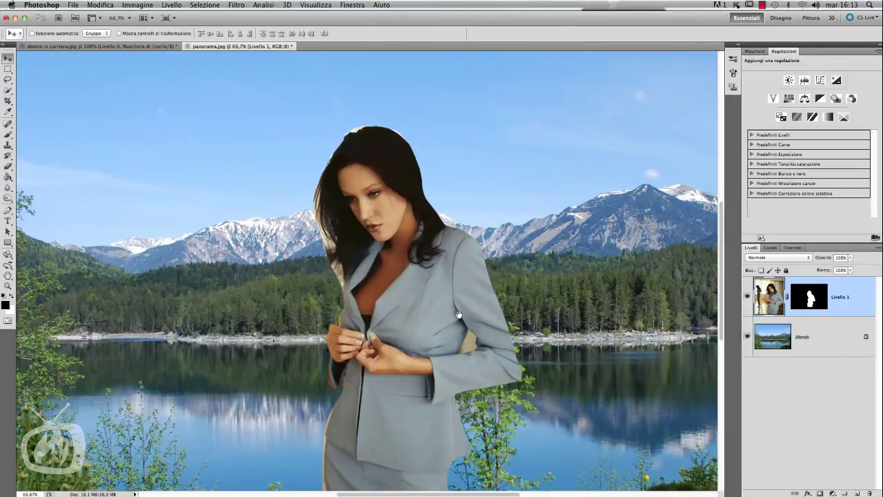
scroll(459, 315, "down", 3)
key("super+plus")
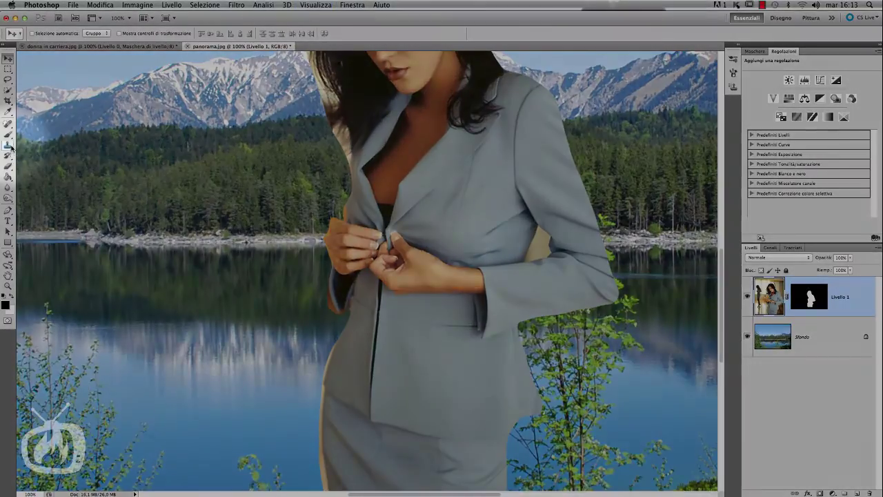
left_click(8, 134)
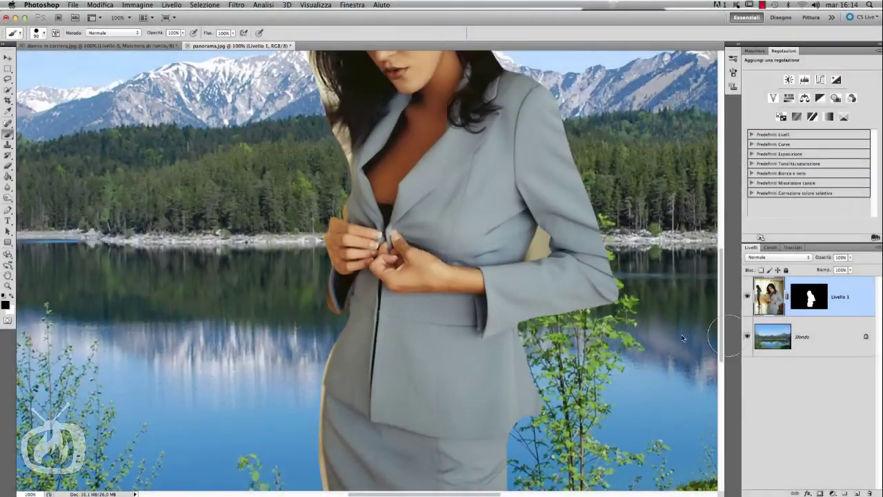
- Paint black on Livello 1's mask with a size 40 brush along the skirt's left edge
left_click(813, 298)
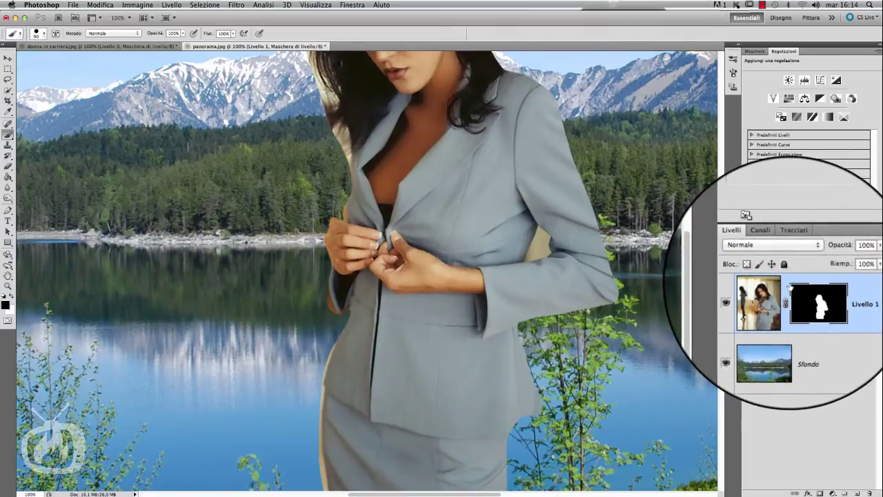
left_click(783, 296)
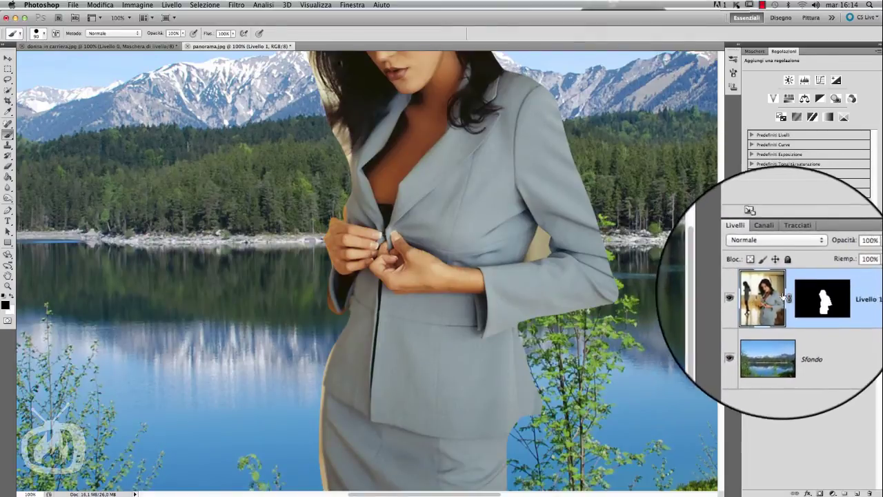
left_click(792, 289)
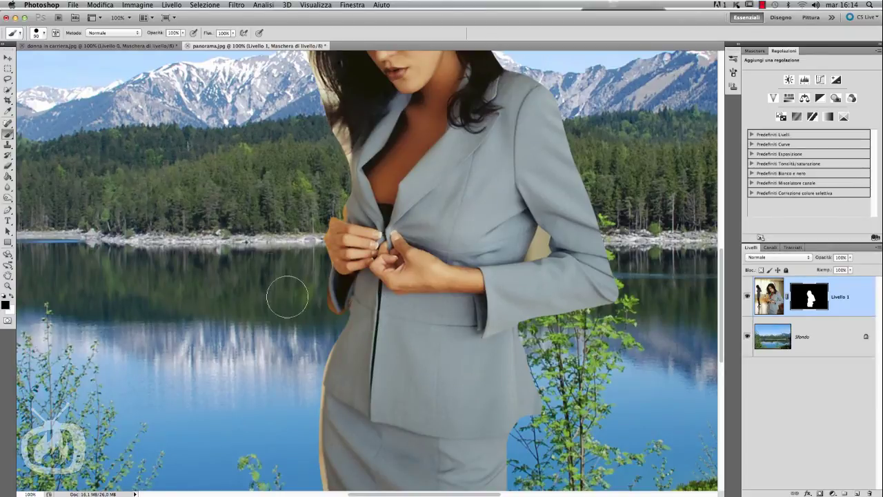
key("bracketleft")
key("bracketleft")
key("bracketleft")
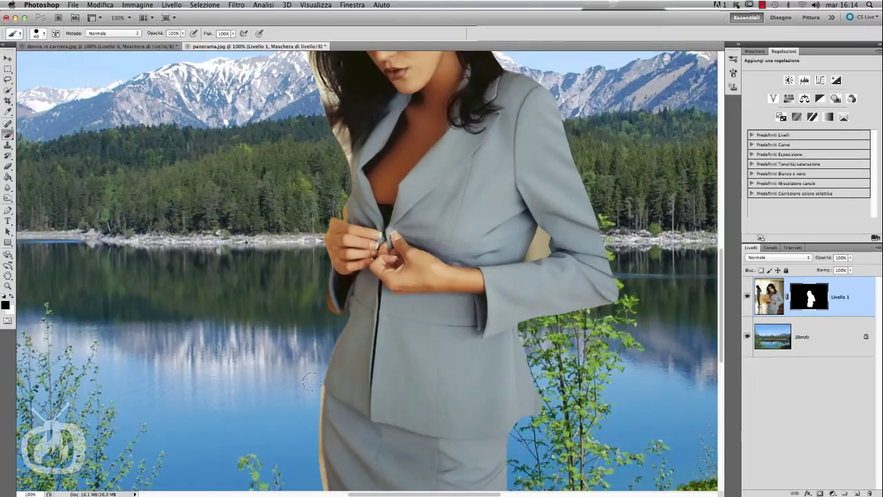
left_click_drag(310, 379, 317, 448)
left_click_drag(521, 231, 420, 298)
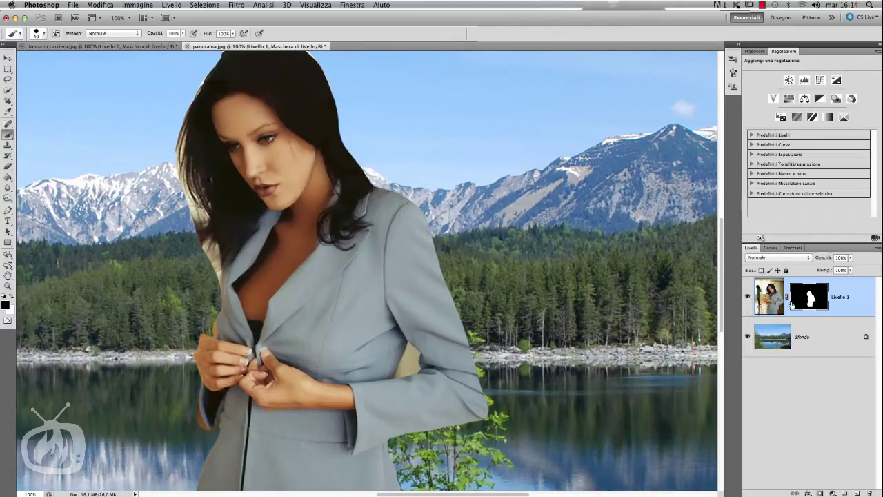
- Paint white on the mask to restore the jacket's right edge, sleeve and shoulder
left_click(12, 296)
mouse_move(417, 222)
left_mouse_down()
mouse_move(472, 345)
mouse_move(486, 407)
left_mouse_up()
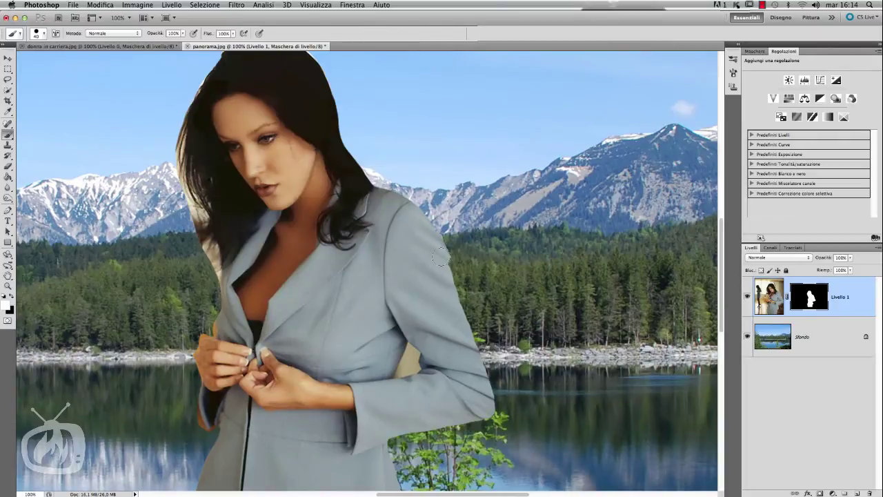
left_click_drag(486, 381, 437, 239)
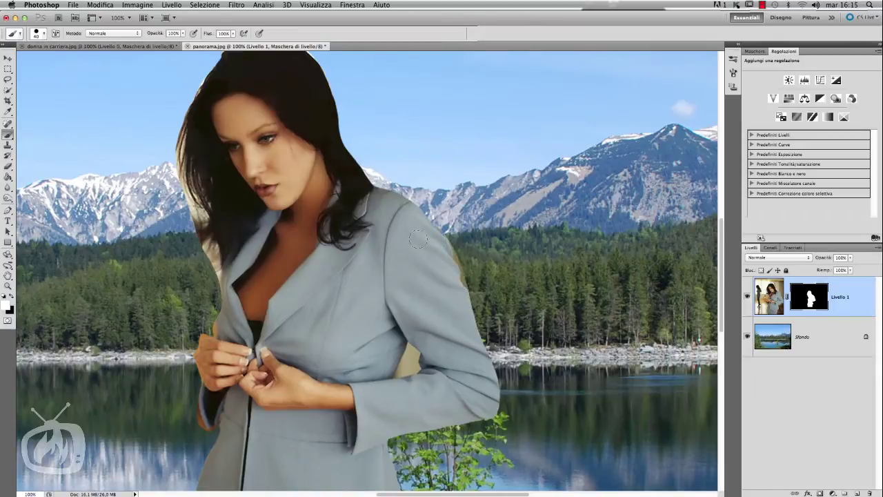
left_click_drag(450, 242, 412, 210)
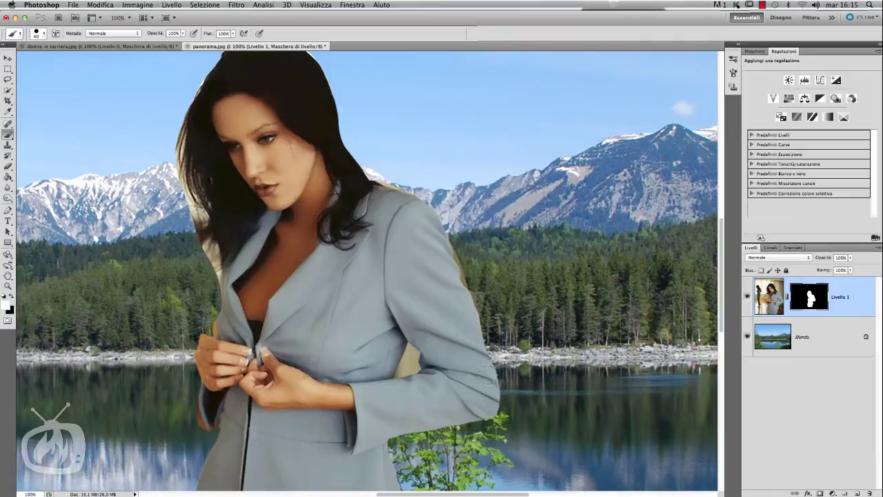
left_click_drag(472, 324, 476, 311)
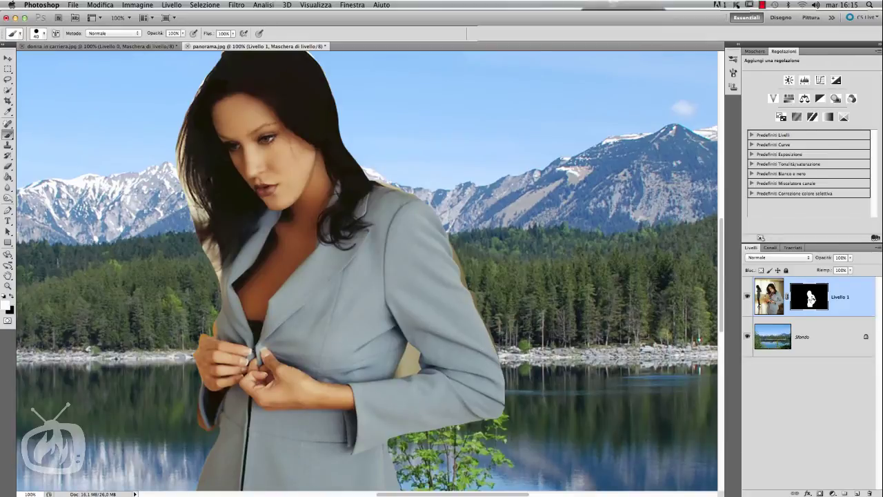
- Toggle the layer mask off and on to compare at 50% zoom, then hide Livello 1
left_click(812, 297, "shift")
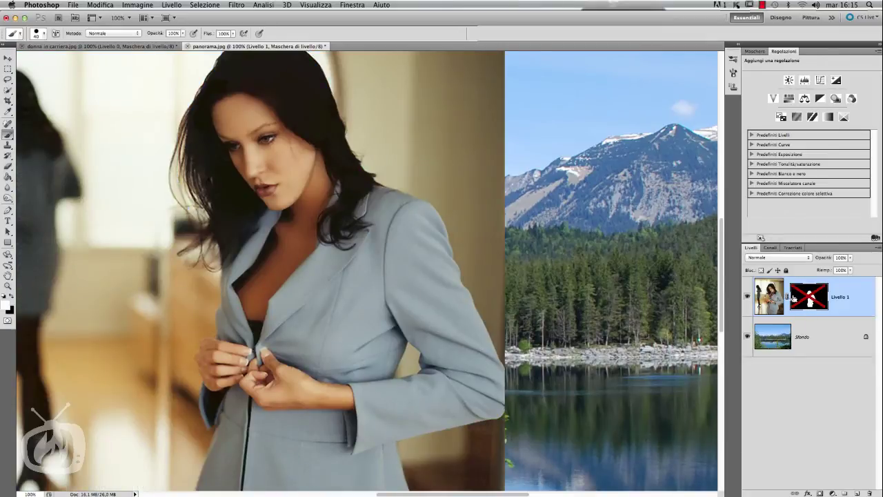
key("ctrl+minus")
key("ctrl+minus")
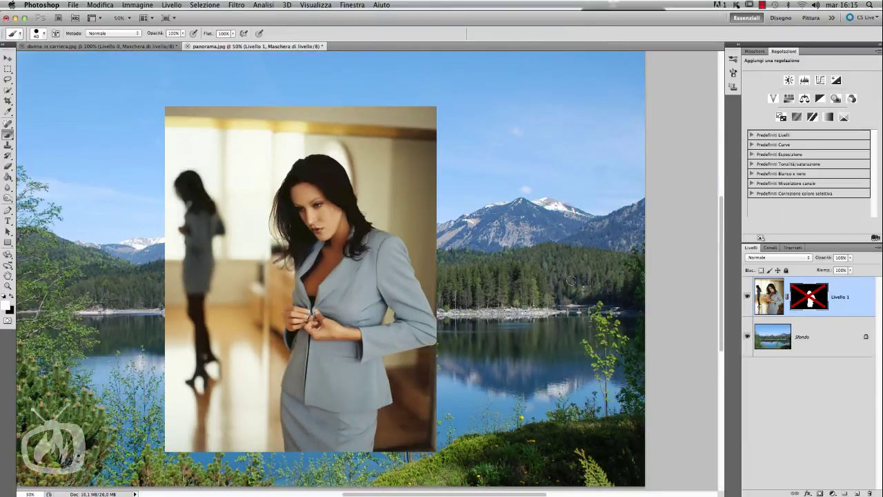
left_click(810, 301, "shift")
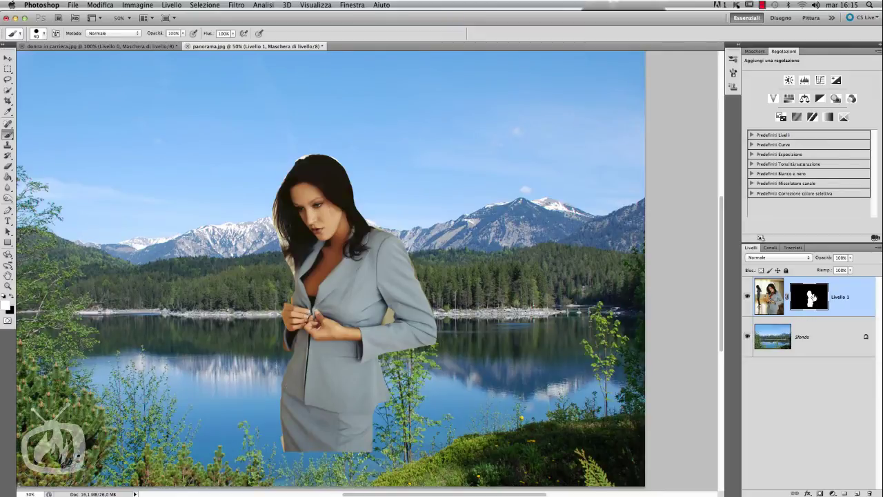
left_click(747, 296)
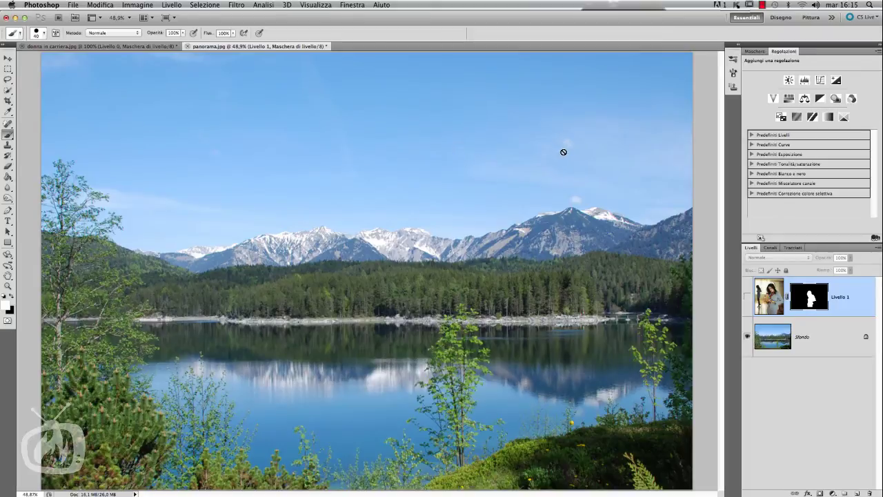
- On Sfondo, Quick Select the sky and subtract the left and right snowy peaks
left_click(815, 343)
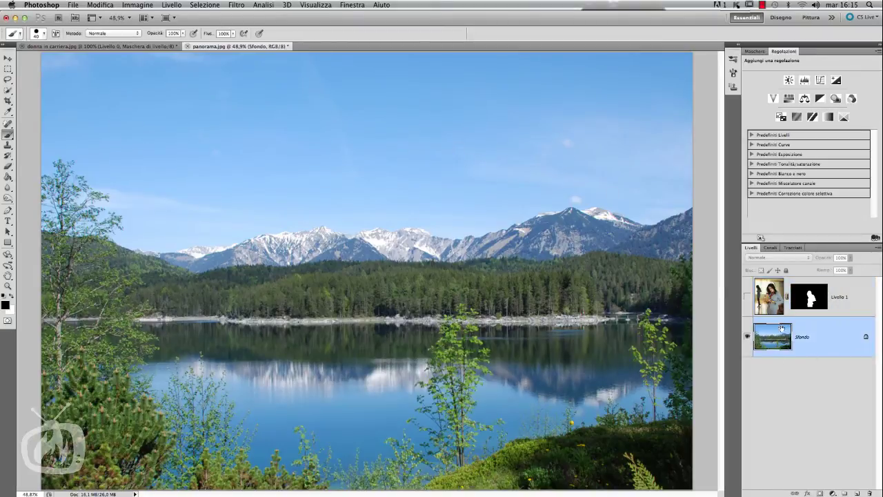
left_click(8, 91)
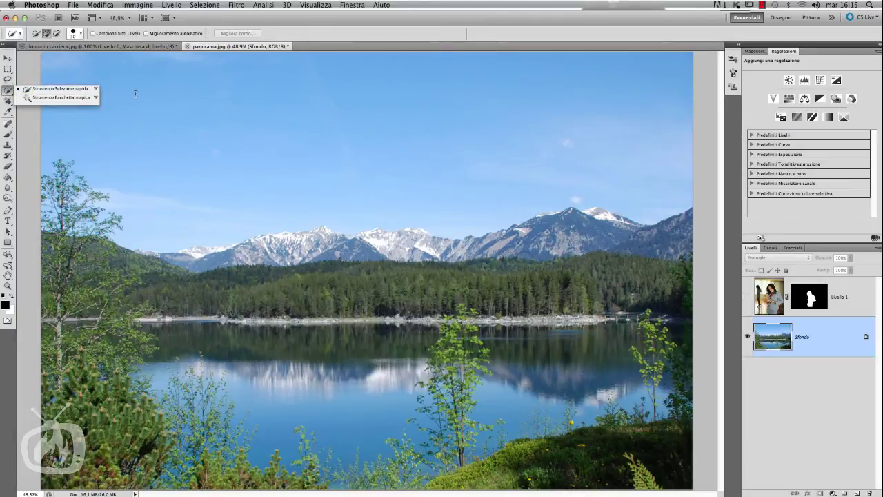
left_click_drag(62, 63, 353, 94)
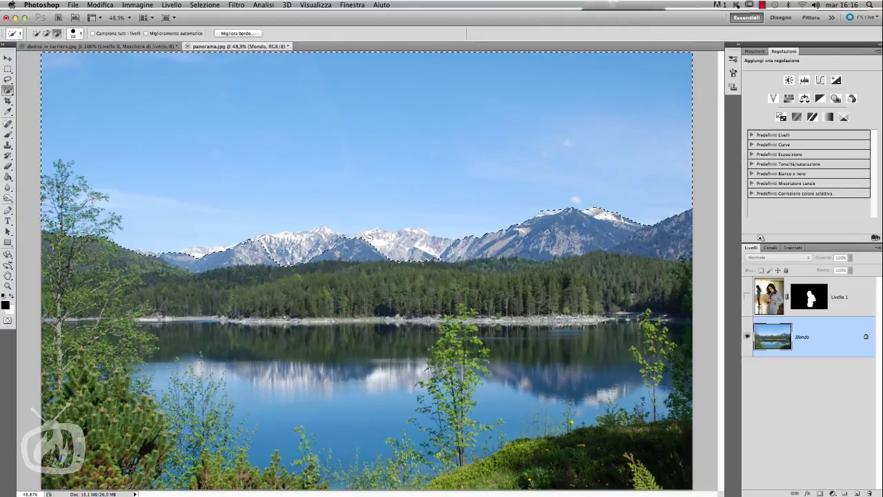
left_click_drag(395, 233, 427, 261)
left_click_drag(275, 239, 325, 230)
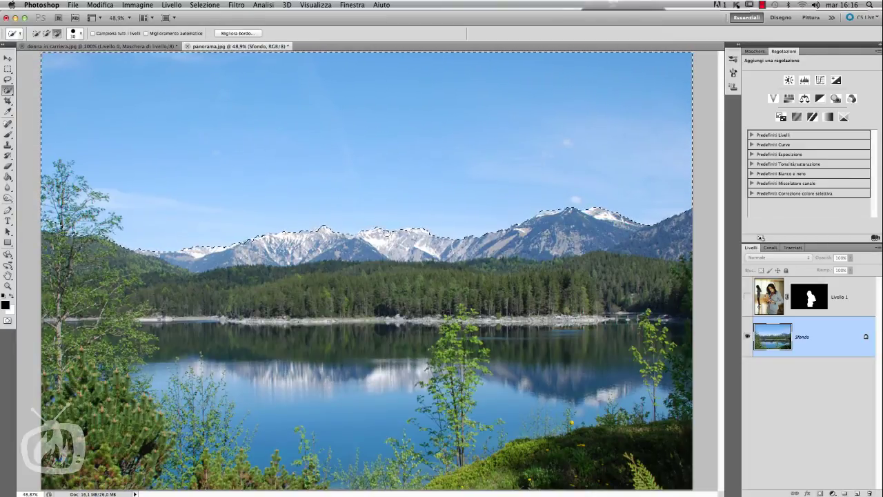
left_click(559, 227, "alt")
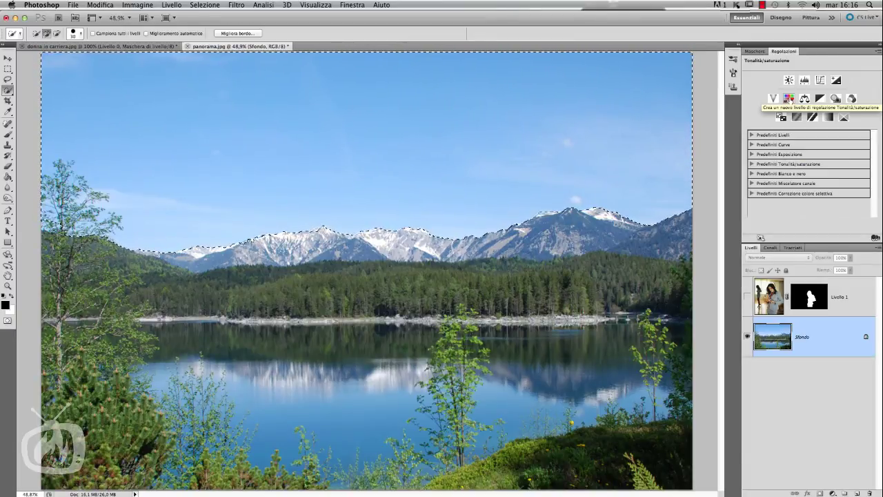
- Create the Tonalità/saturazione 1 Hue/Saturation layer from the sky selection, then return to the Move tool
left_click(790, 100)
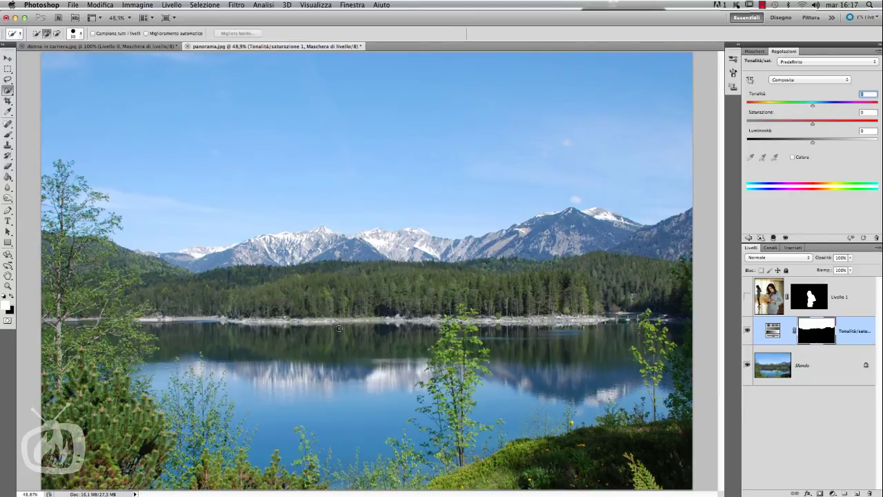
left_click(7, 58)
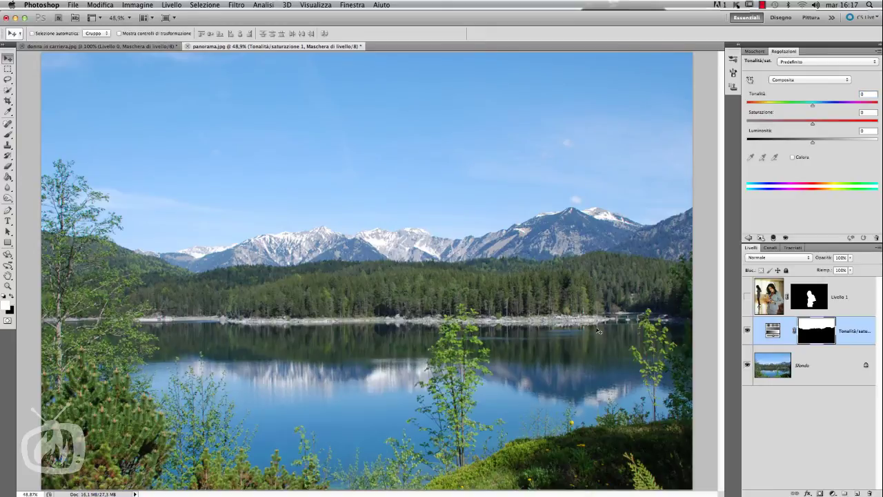
- Set the Hue/Saturation adjustment's Hue (Tonalità) to -34, turning the sky turquoise
left_click(772, 331)
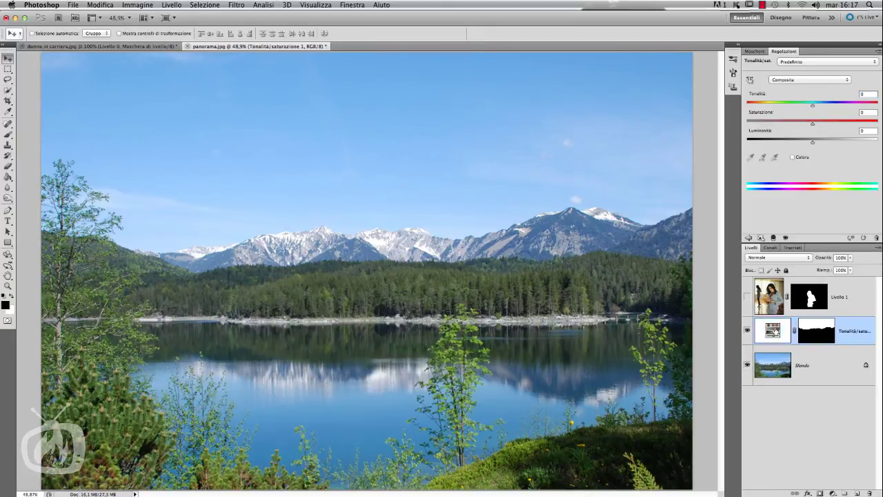
left_click_drag(812, 104, 790, 105)
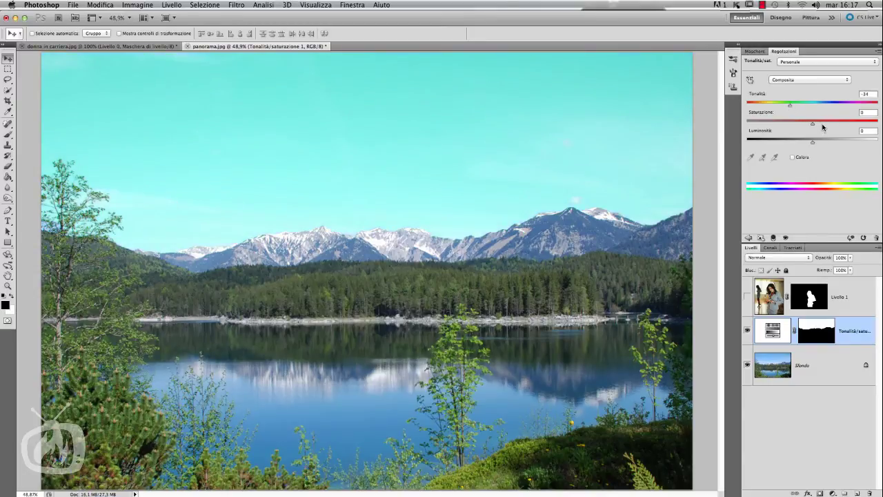